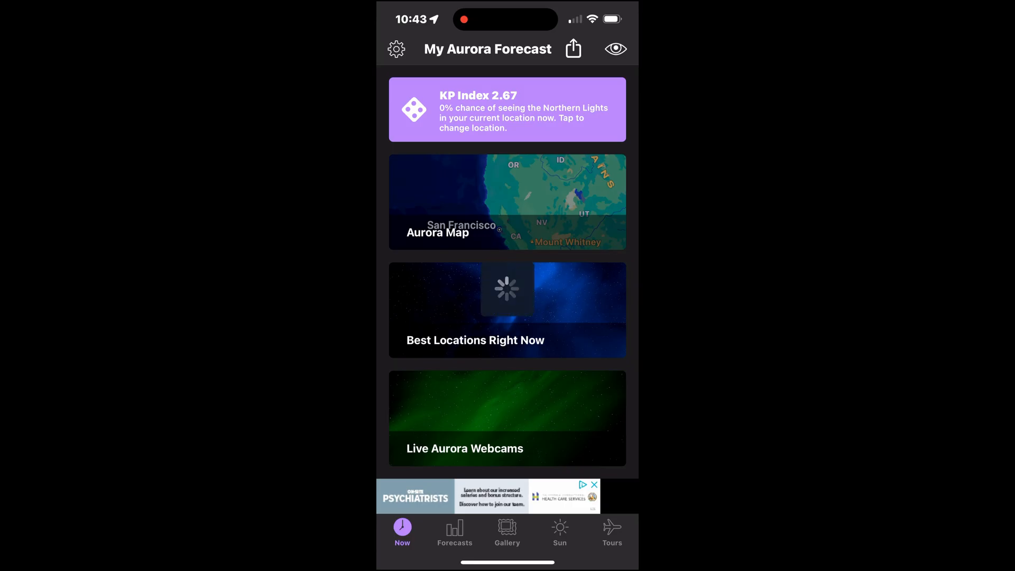
- View the Aurora Map and pan west over the North Pacific, Japan, central Asia and Europe
click(507, 203)
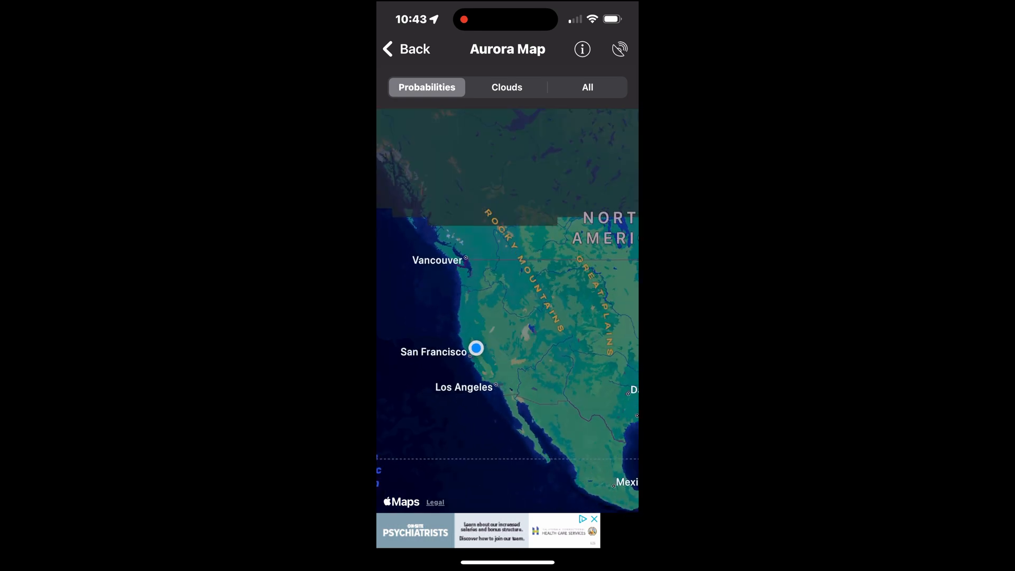
drag(476, 334, 627, 341)
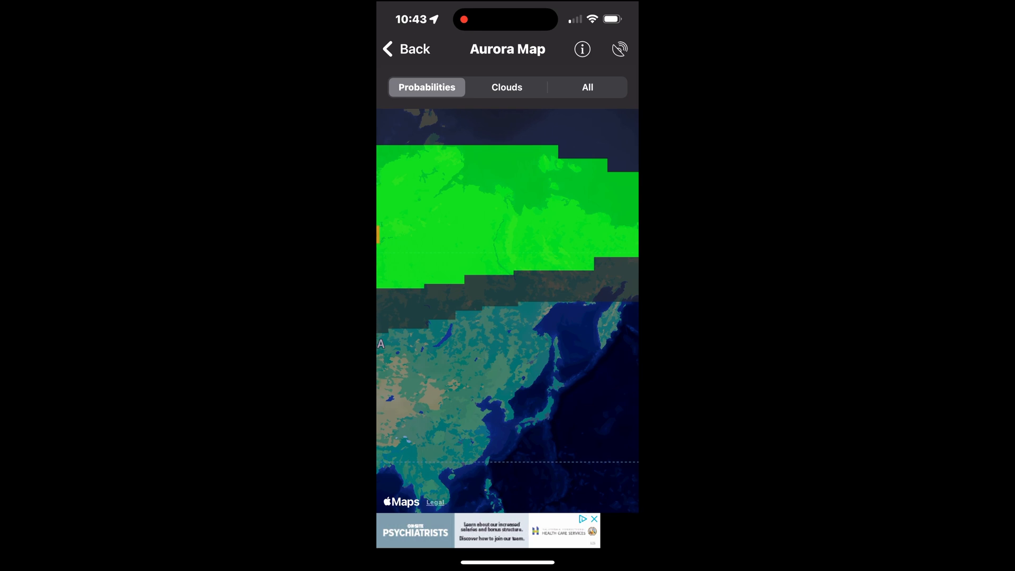
drag(429, 357, 619, 365)
mouse_move(444, 381)
mouse_down()
mouse_move(571, 383)
mouse_move(444, 373)
mouse_up()
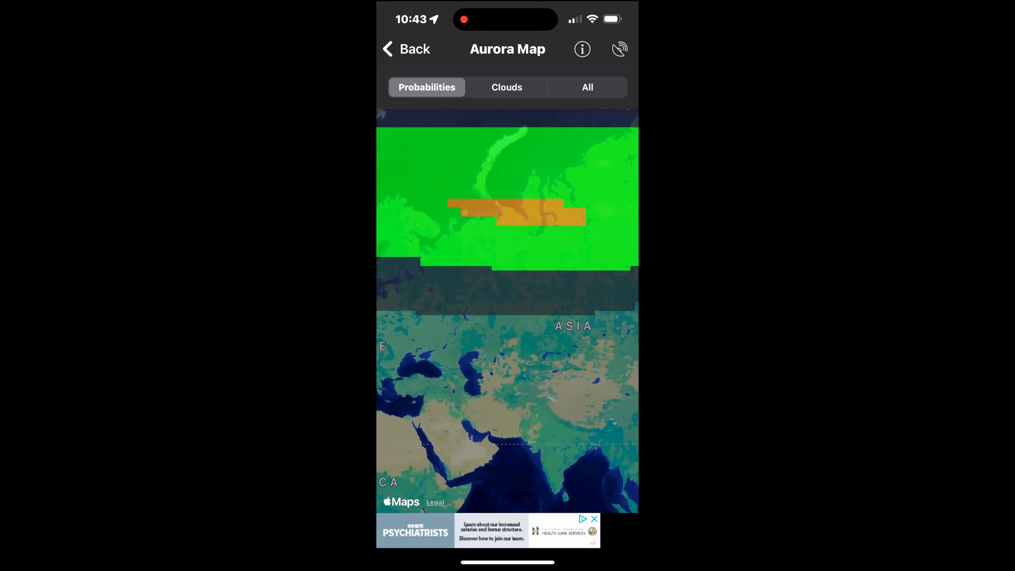
scroll(507, 318, up, 3)
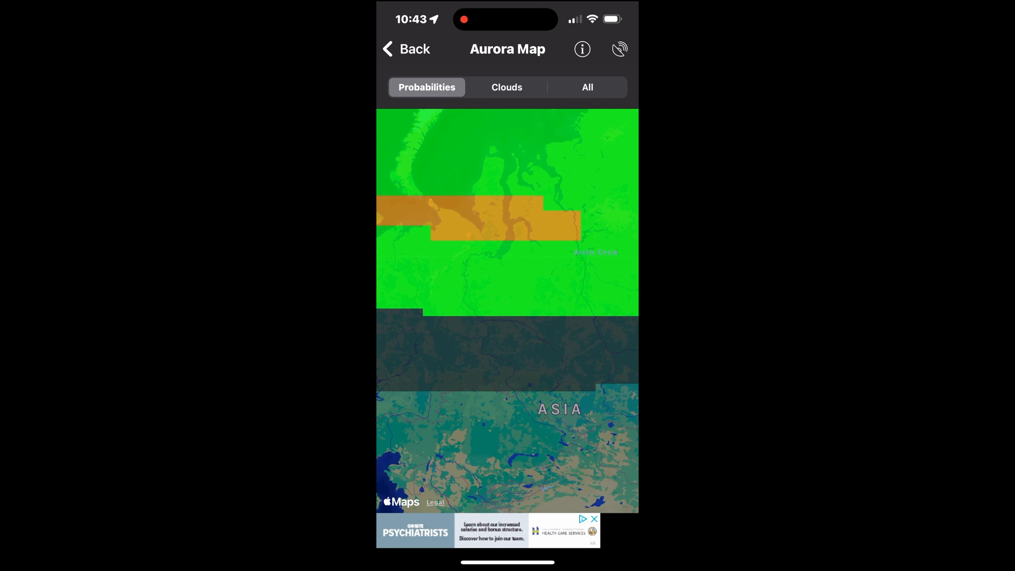
- Tour northern Russia down toward Perm and Kazakhstan, then pan east back to North America
drag(476, 278, 522, 317)
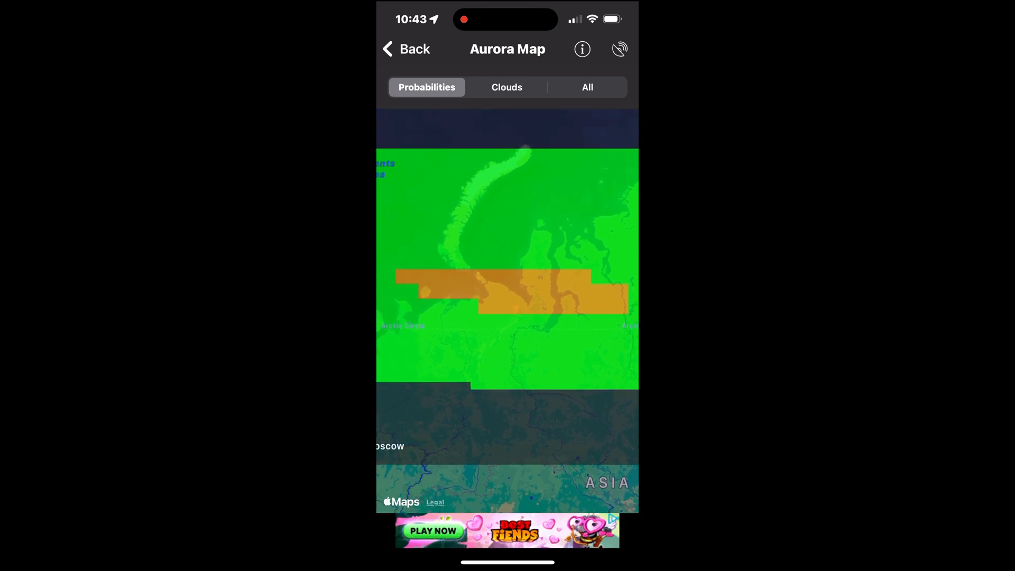
scroll(508, 309, up, 2)
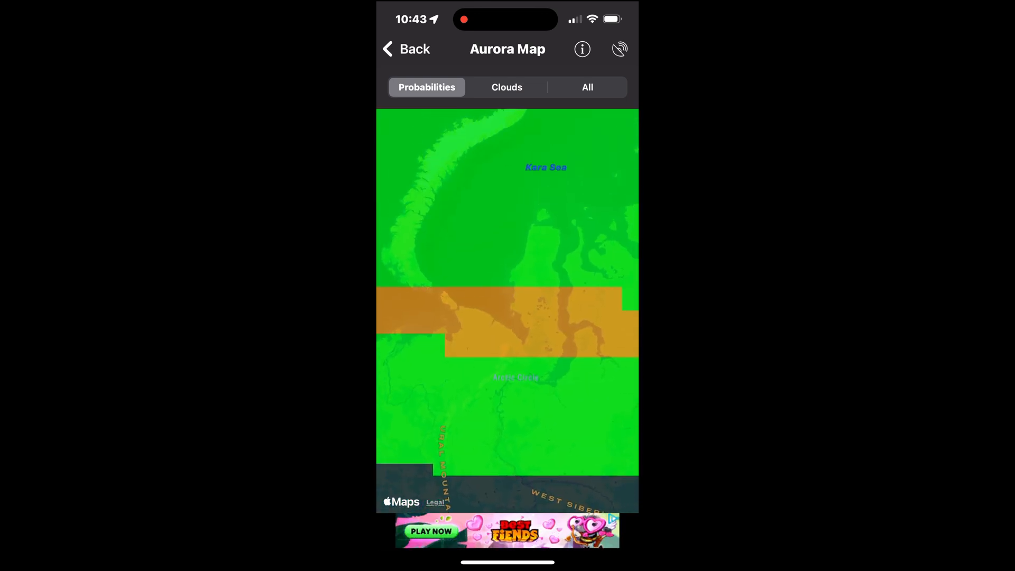
drag(508, 317, 522, 285)
drag(508, 397, 500, 309)
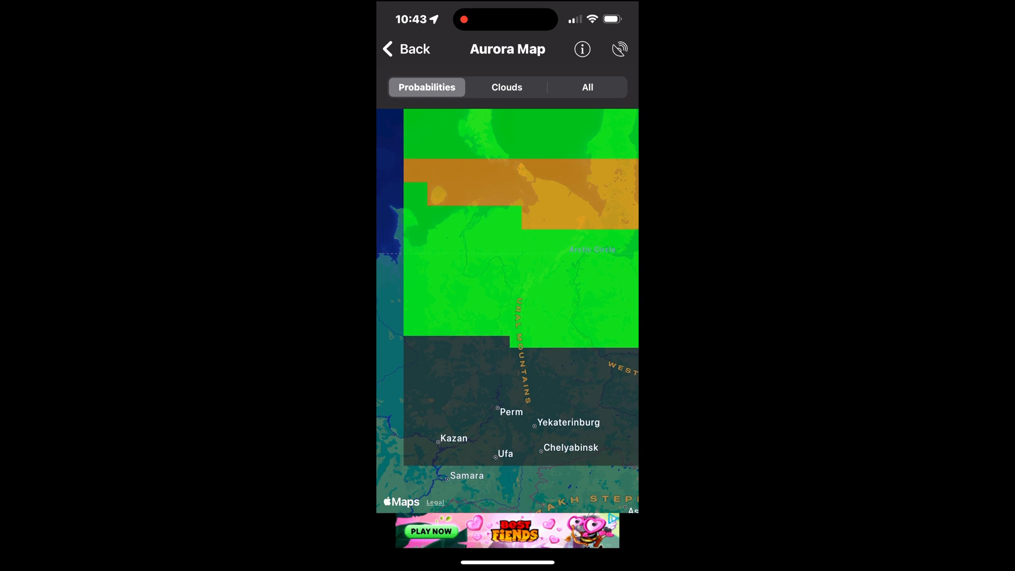
drag(507, 381, 504, 334)
scroll(507, 309, down, 2)
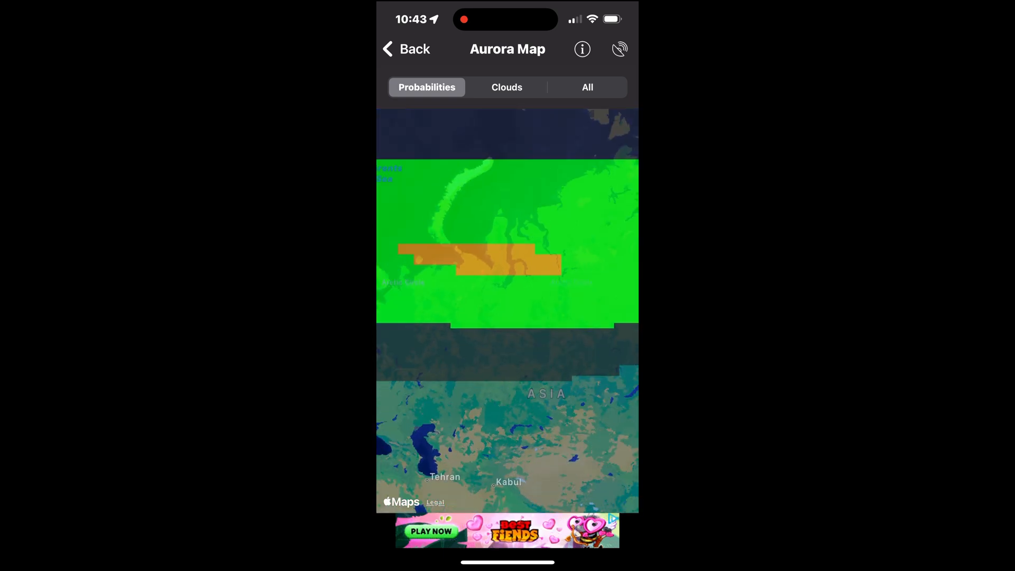
scroll(507, 309, down, 3)
drag(555, 333, 507, 309)
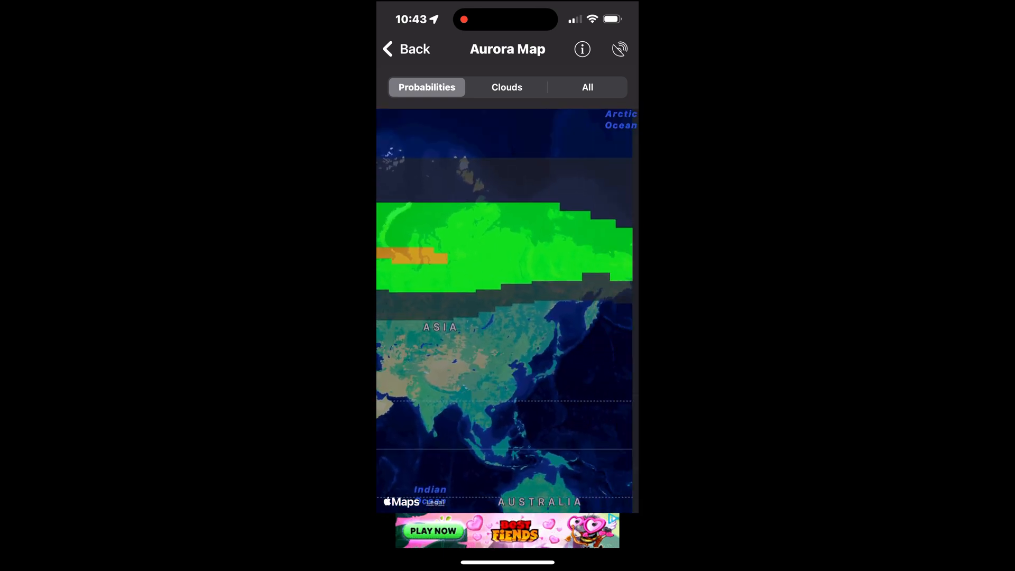
mouse_move(603, 333)
mouse_down()
mouse_move(444, 302)
mouse_move(444, 318)
mouse_up()
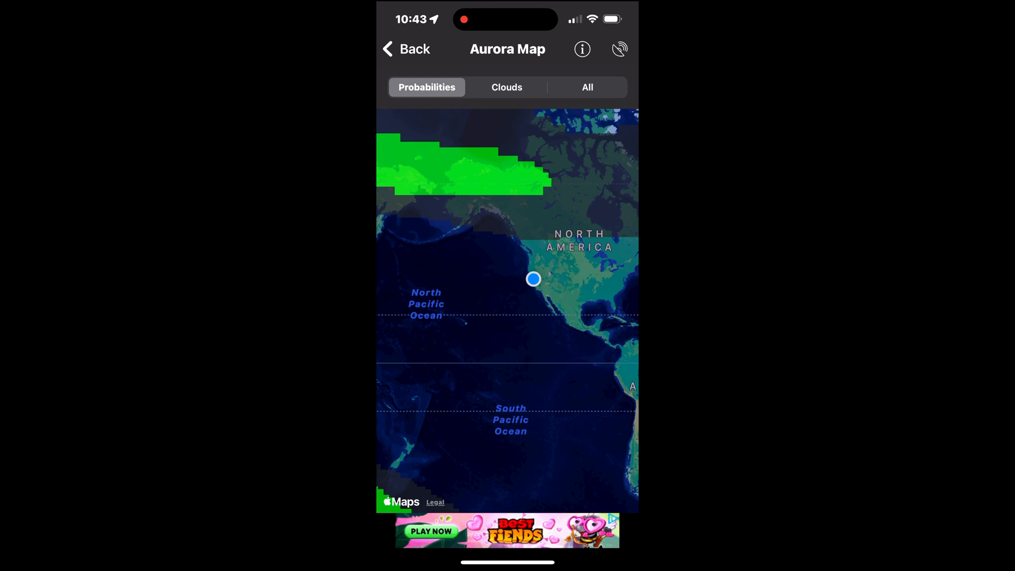
- Return home and view Best Locations Right Now, panning the pin map toward Siberia
click(406, 48)
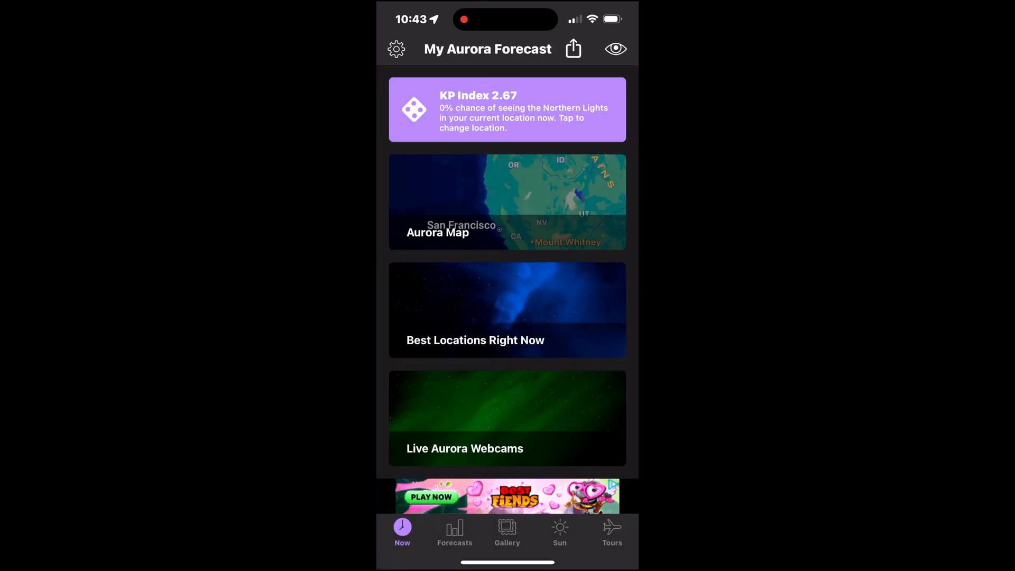
click(508, 309)
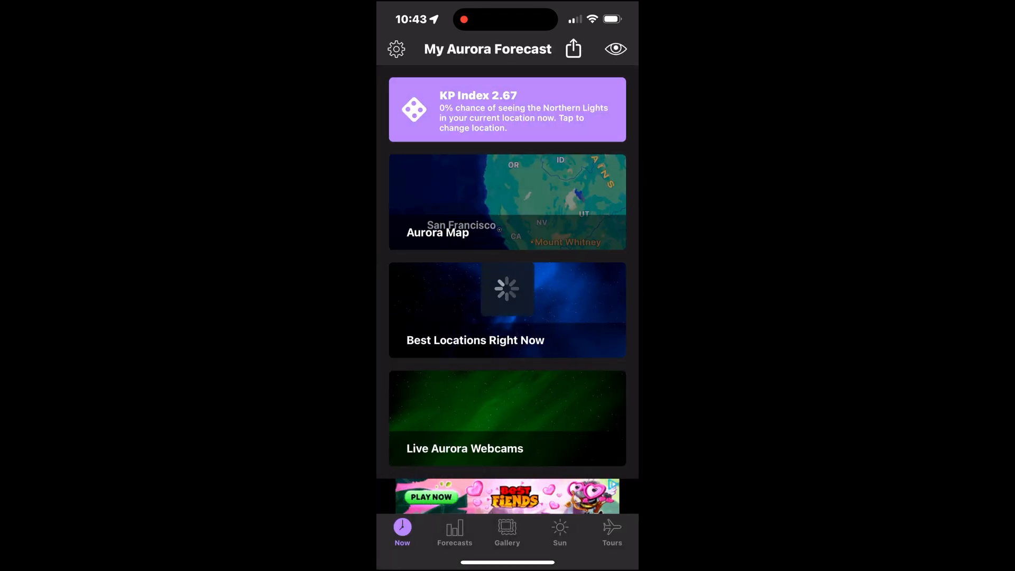
scroll(508, 428, up, 1)
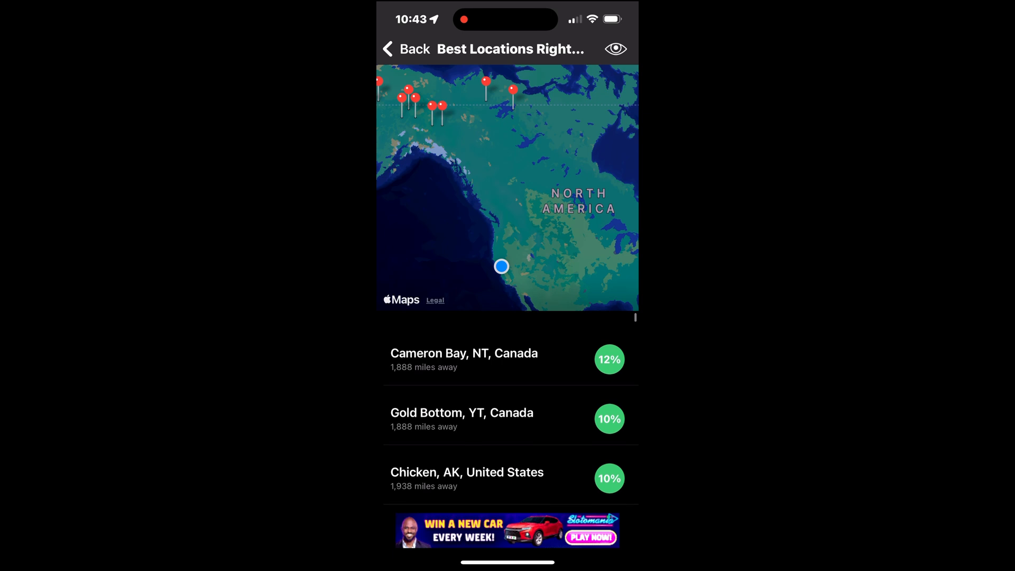
drag(445, 199, 571, 214)
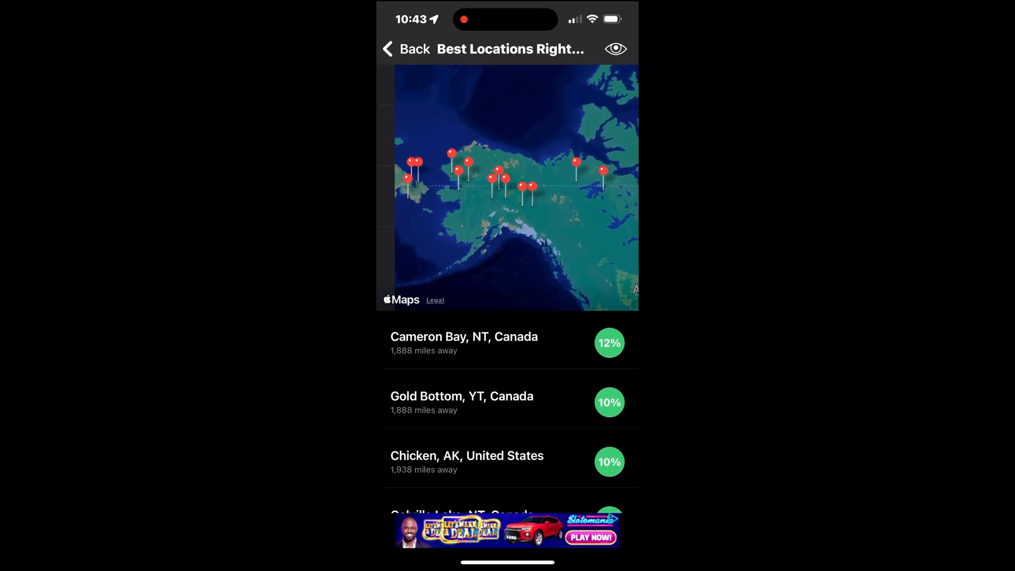